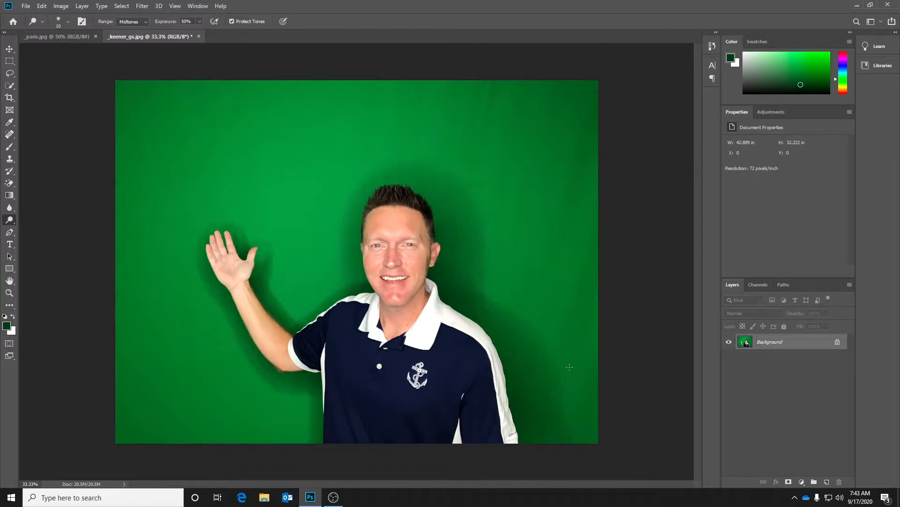
Start a Color Range selection on the green-screen photo, with Invert enabled and sampling set to add colors.
click(49, 38)
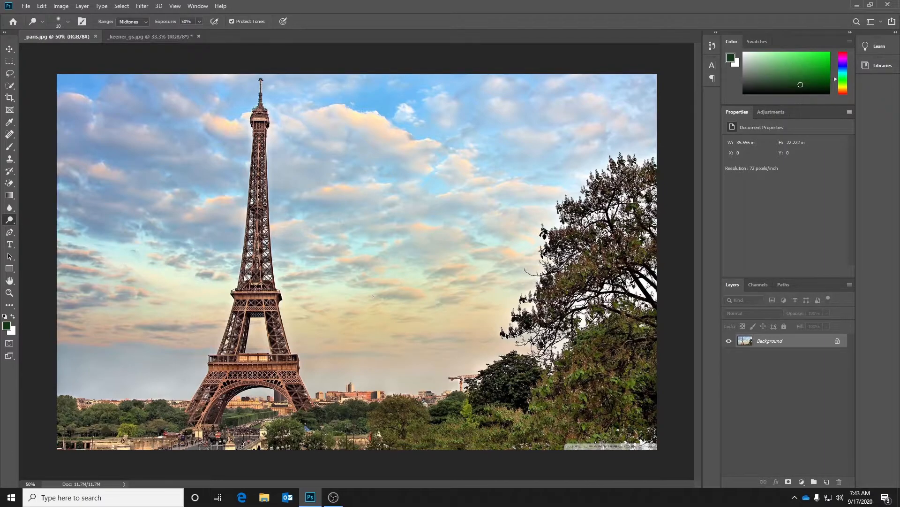
click(161, 36)
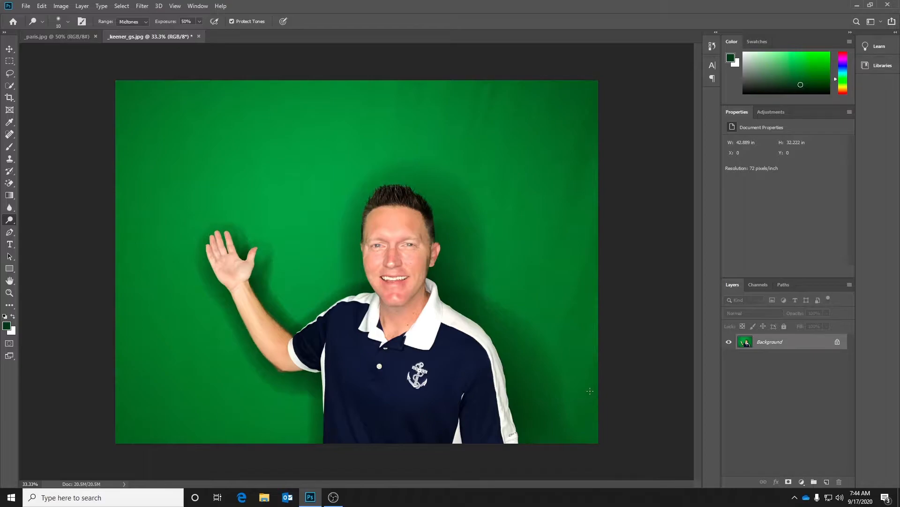
click(122, 6)
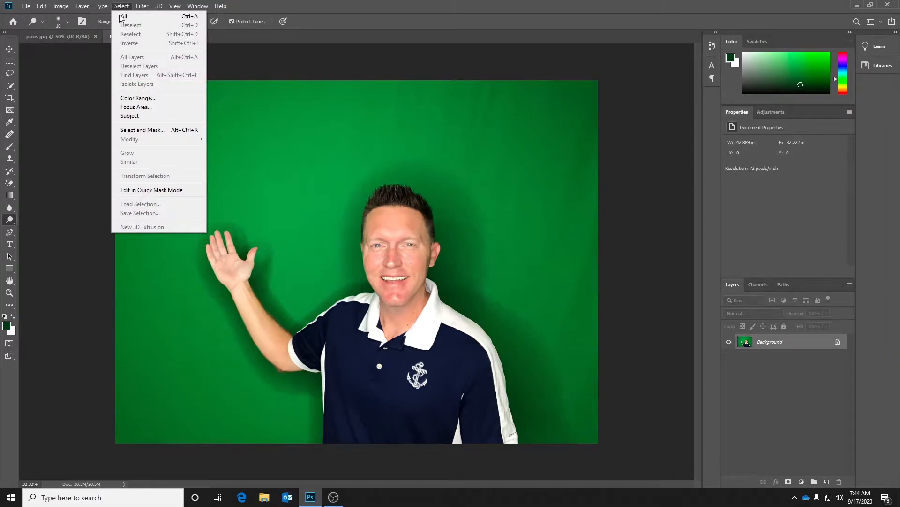
click(130, 99)
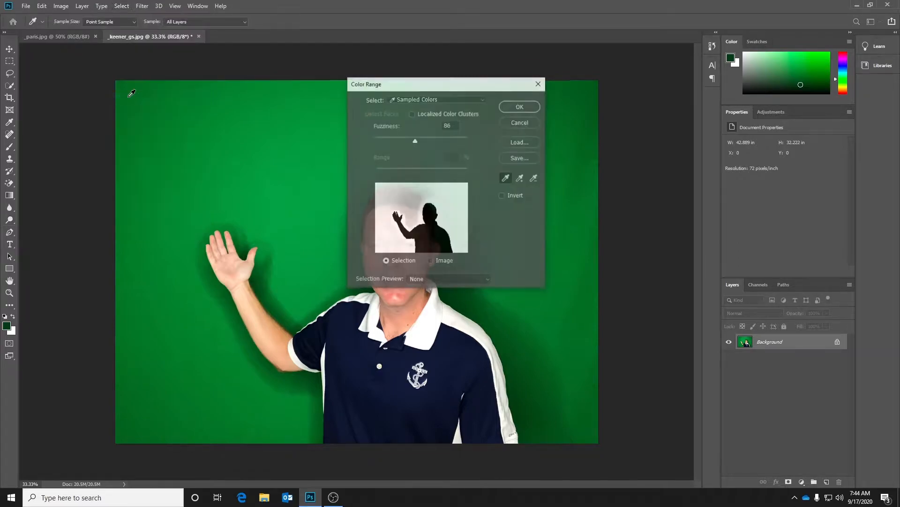
click(502, 196)
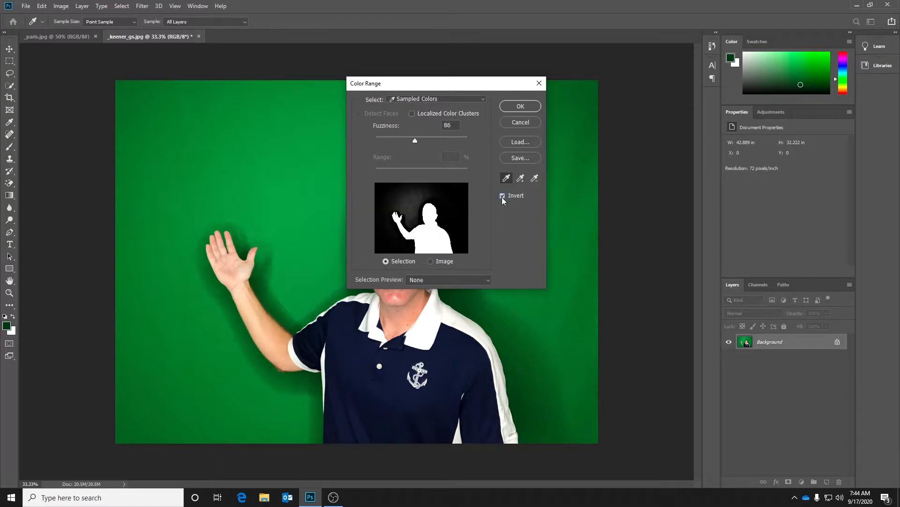
click(522, 180)
Add the leftover green shades near the raised hand to the sampled colors, using Fuzziness 46 and 0 to expose them.
mouse_move(414, 140)
mouse_down()
mouse_move(387, 139)
mouse_move(397, 139)
mouse_up()
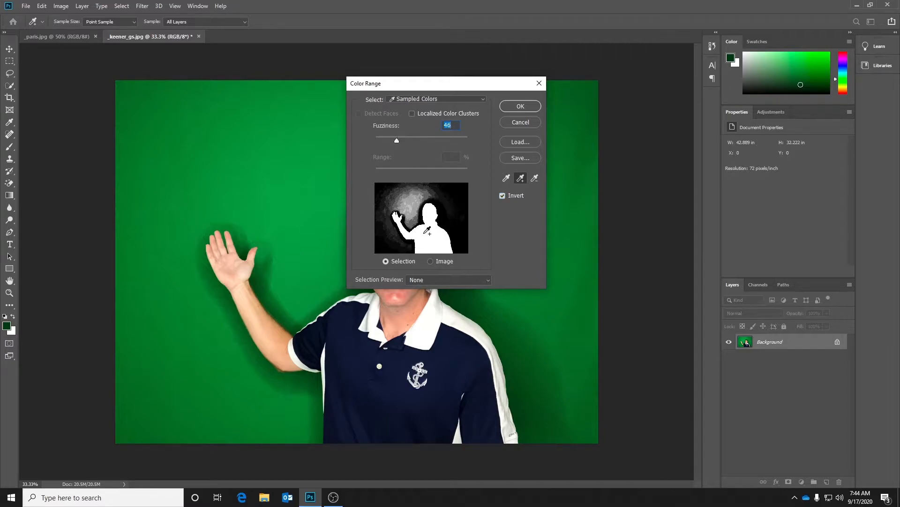
click(401, 201)
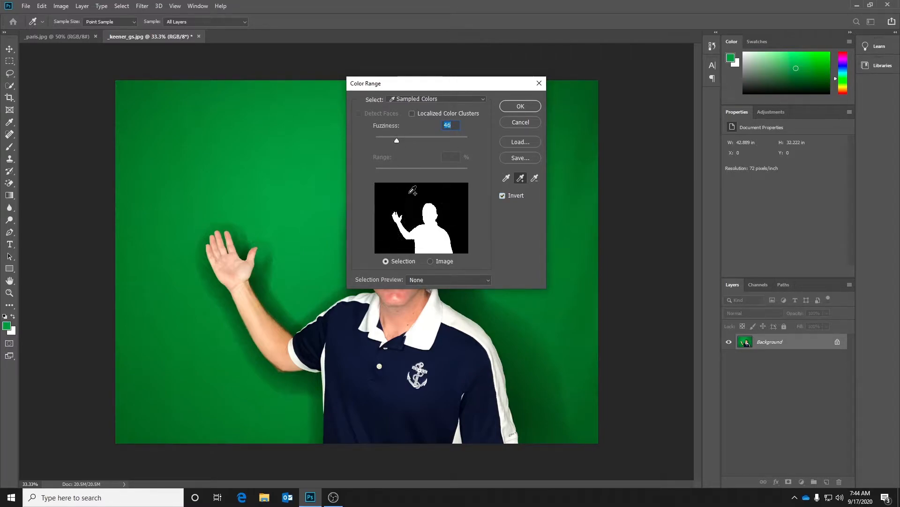
drag(397, 140, 362, 139)
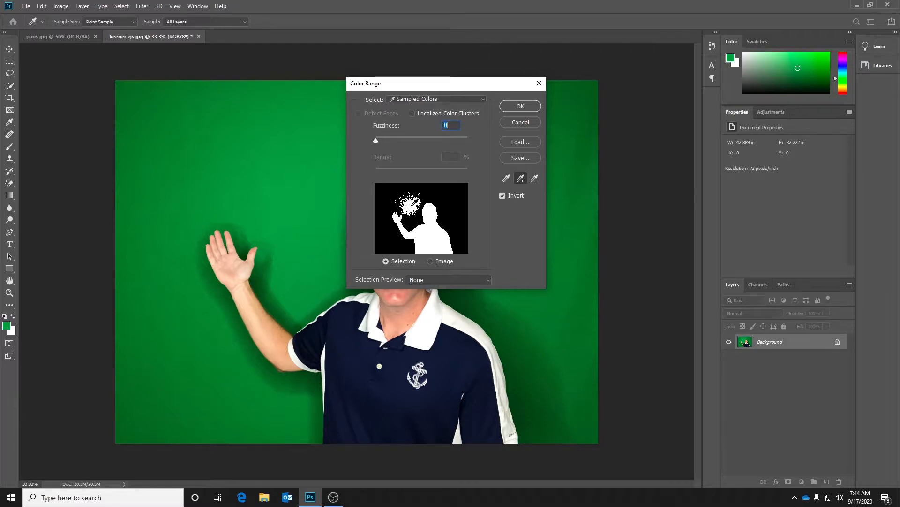
click(411, 199)
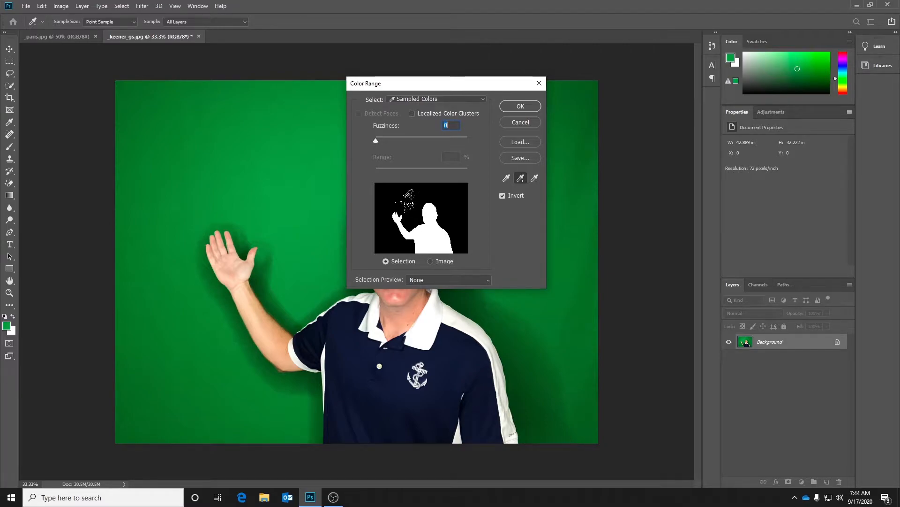
Set the Fuzziness to 68 and accept the Color Range selection of the man.
drag(378, 139, 387, 140)
drag(392, 139, 435, 139)
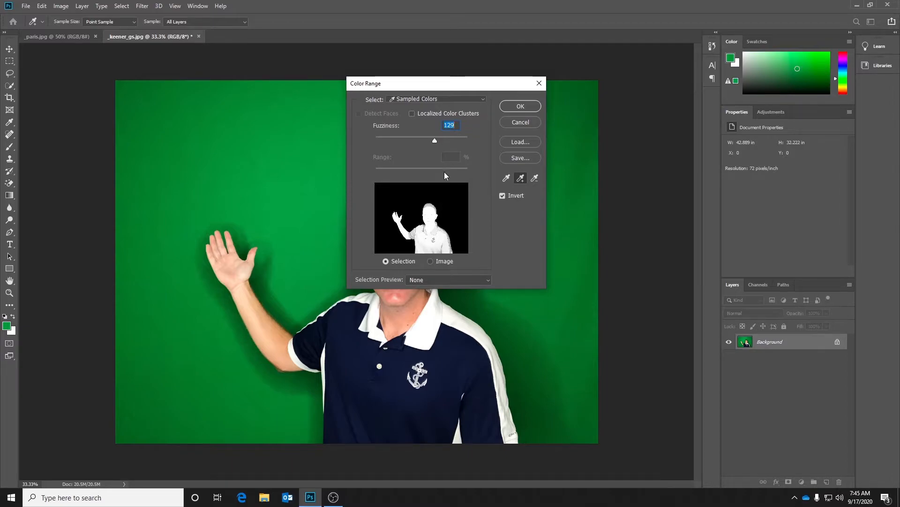
drag(435, 140, 409, 136)
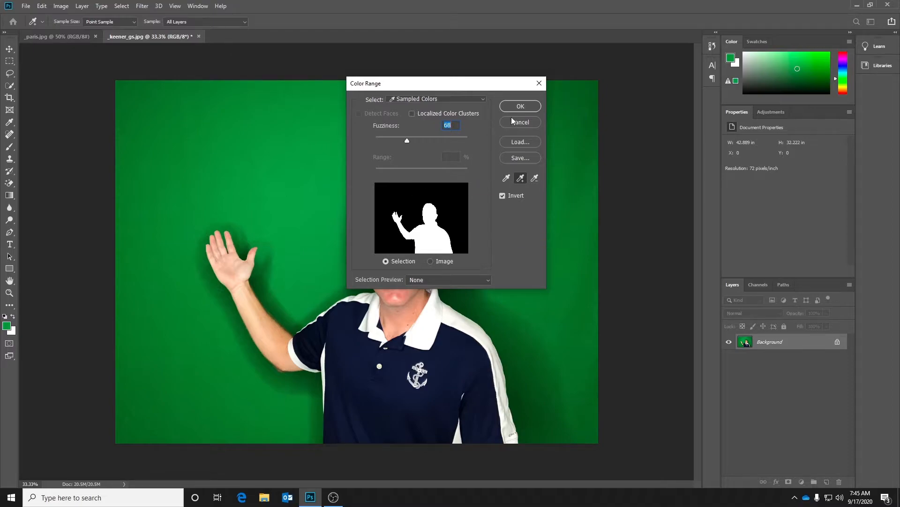
click(520, 107)
key(o)
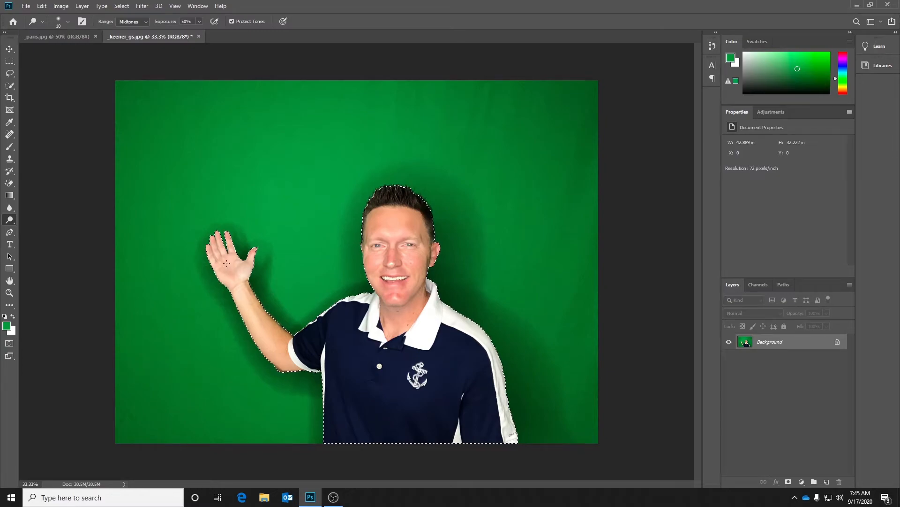
Preview the man's selection in Select and Mask at several transparency levels between 20% and 77%, and leave without applying changes.
click(9, 89)
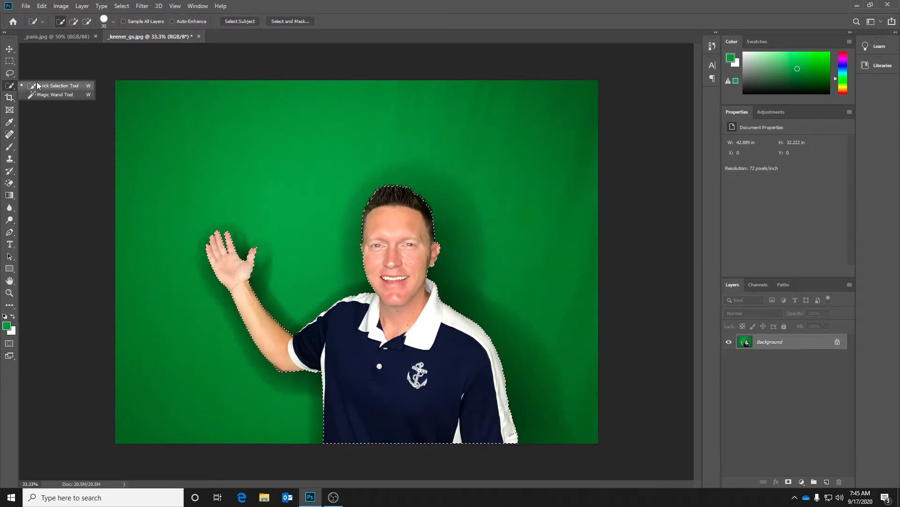
click(42, 87)
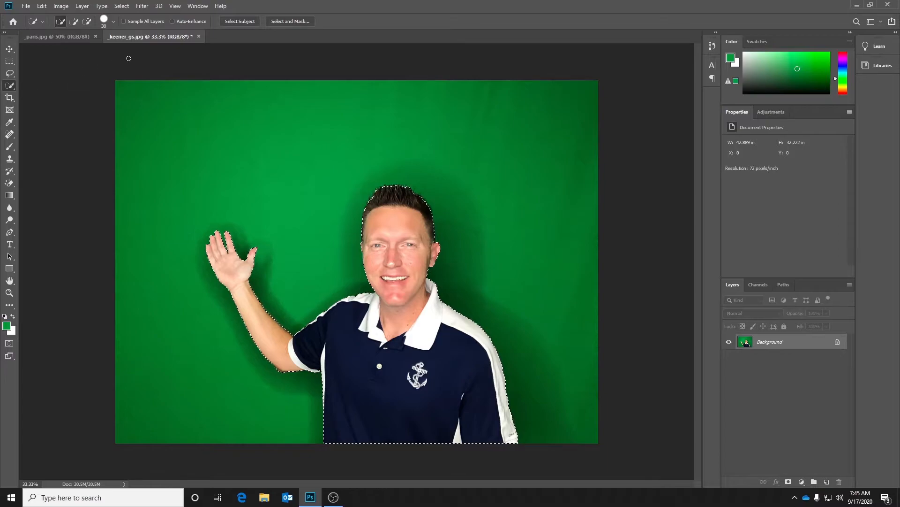
click(291, 22)
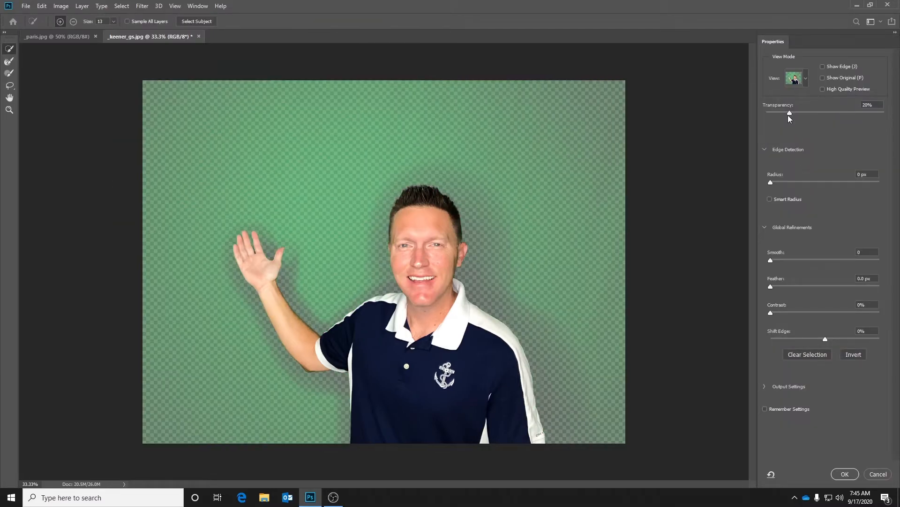
drag(789, 114, 820, 113)
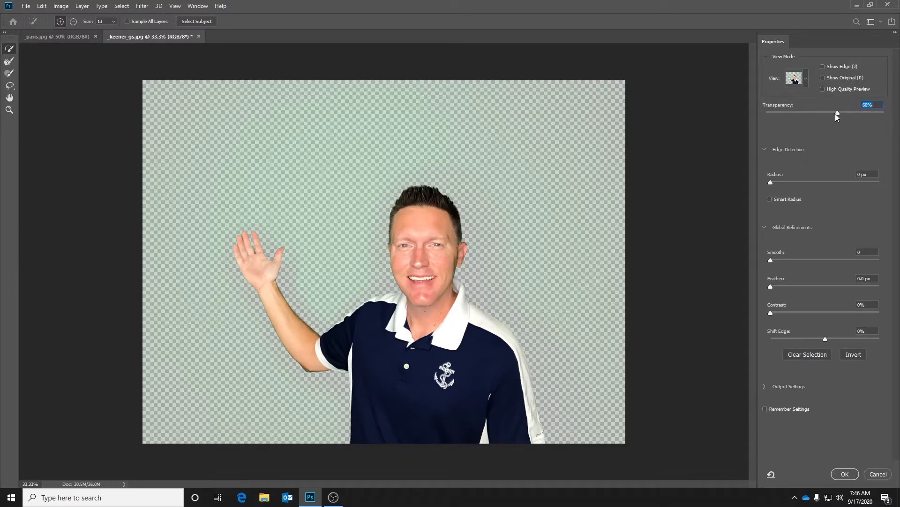
drag(838, 113, 849, 112)
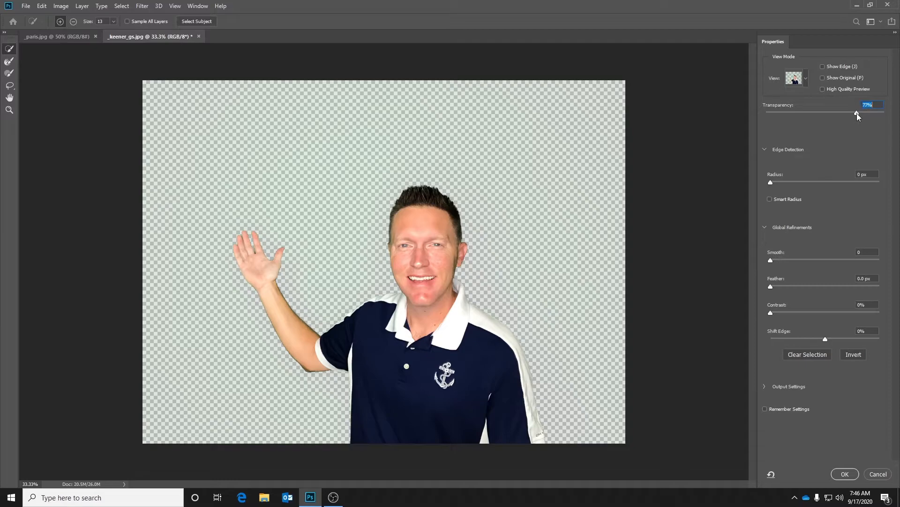
drag(843, 114, 805, 113)
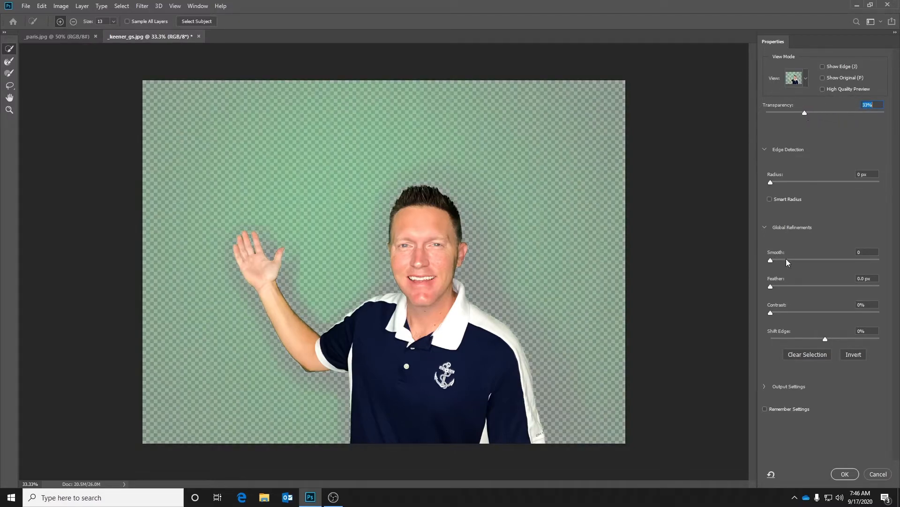
click(878, 474)
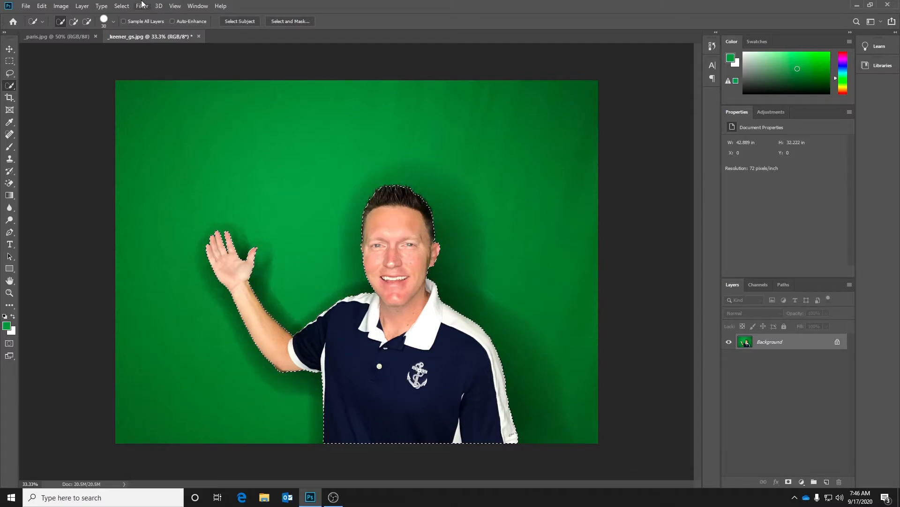
Contract the selection around the man by 2 pixels.
click(123, 6)
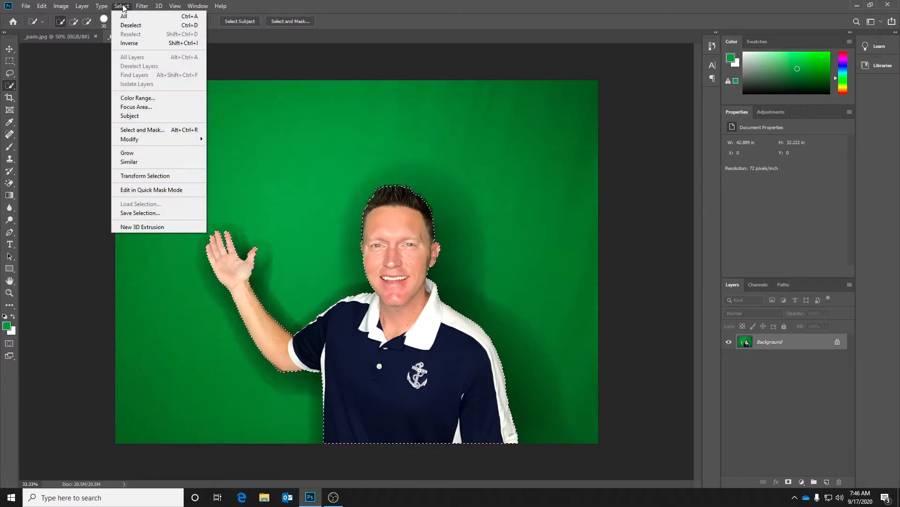
mouse_move(141, 141)
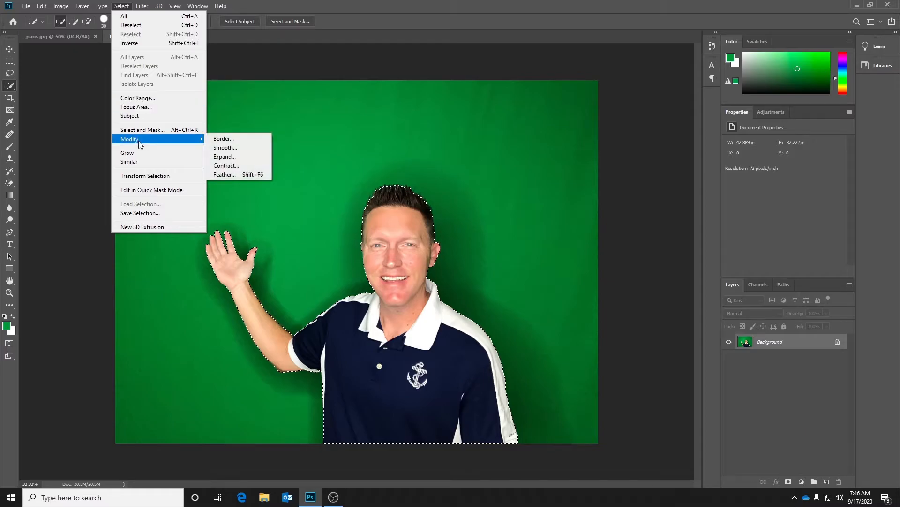
click(226, 166)
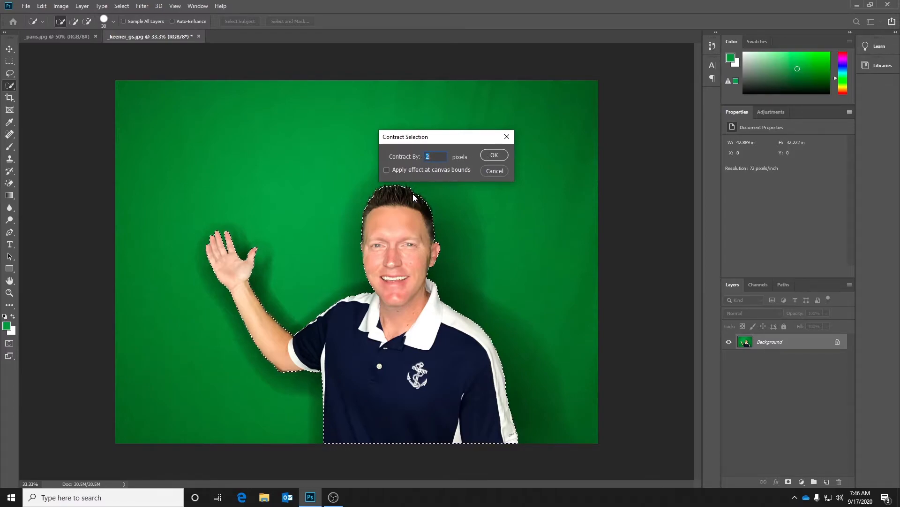
click(495, 155)
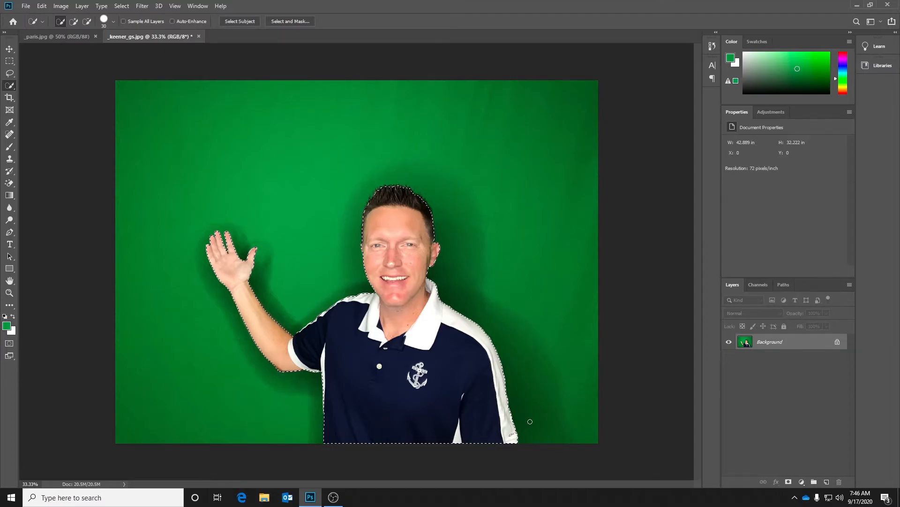
Float the green-screen photo in its own window, move the selected man into the Paris image, and minimize the photo.
drag(150, 35, 170, 106)
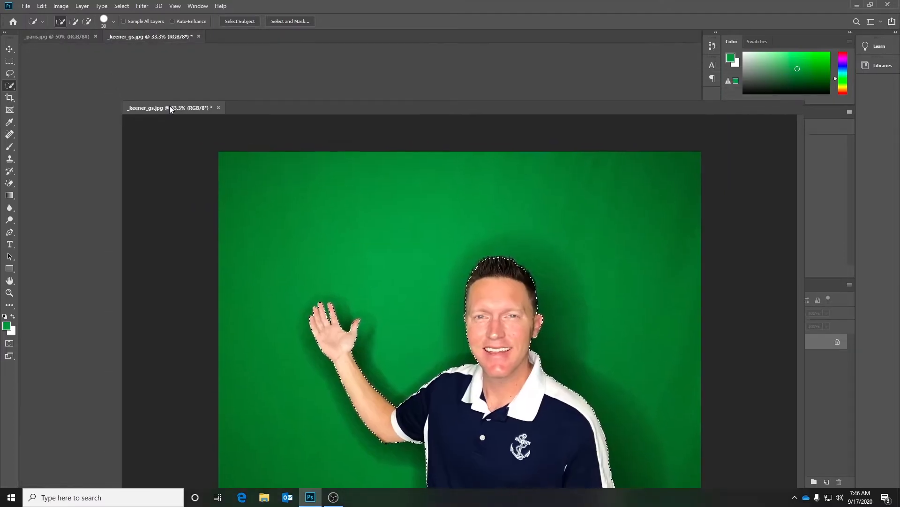
drag(294, 106, 581, 92)
click(9, 50)
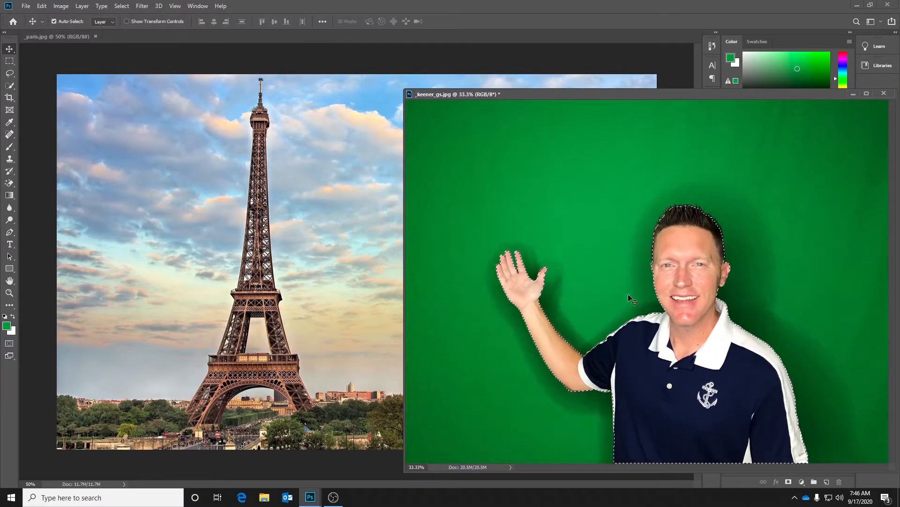
drag(680, 288, 480, 217)
click(854, 94)
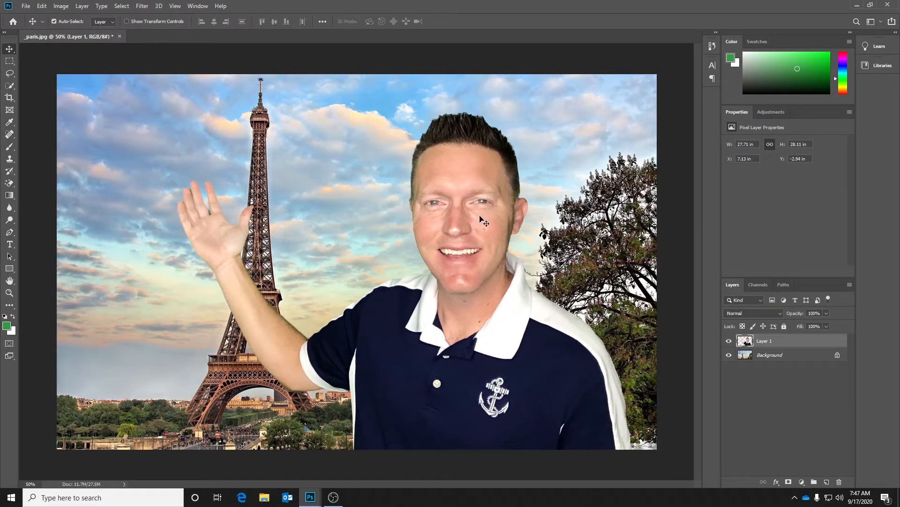
Free-transform the man to 53.17% with a -0.58° rotation, standing at the image's bottom edge between the Eiffel Tower and the tree.
click(42, 6)
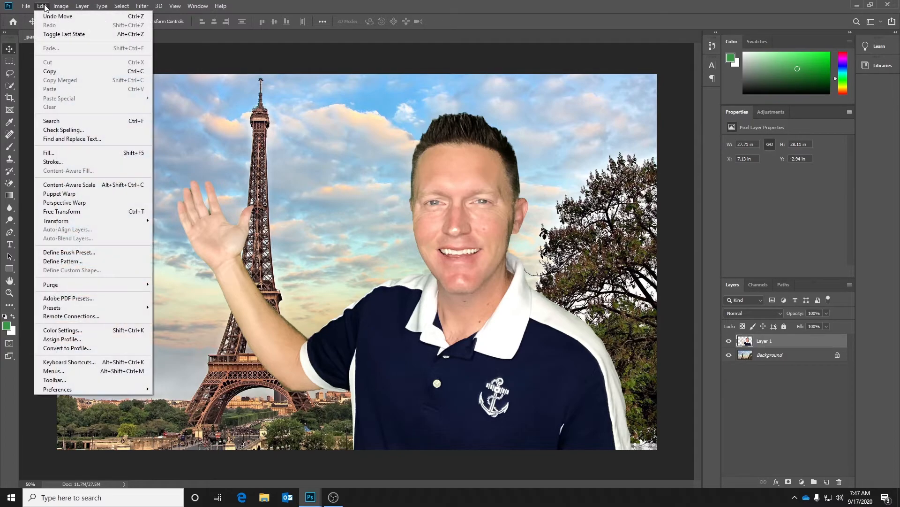
click(59, 213)
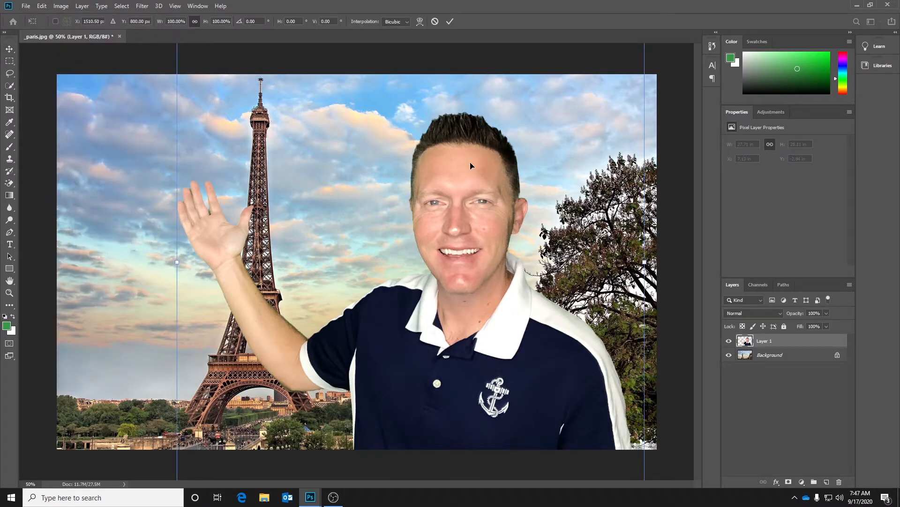
drag(466, 151, 469, 228)
drag(176, 102, 410, 270)
drag(550, 438, 497, 302)
drag(339, 165, 352, 198)
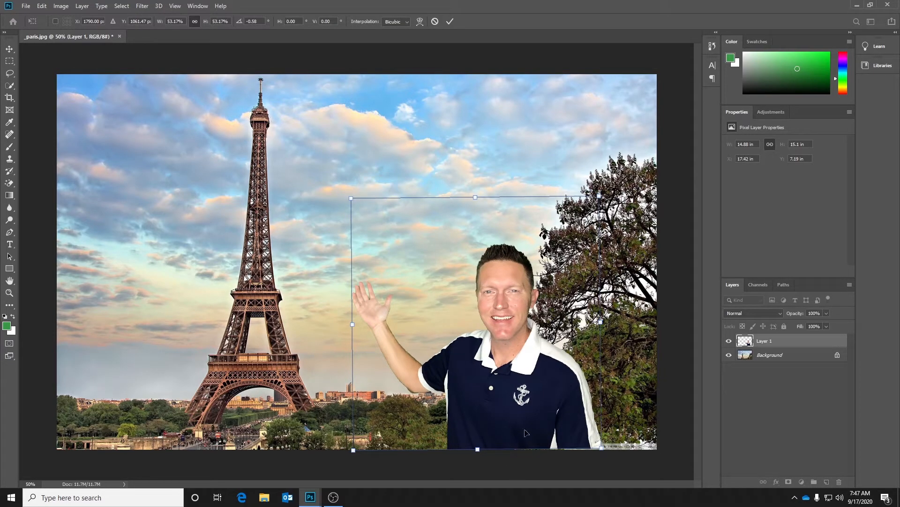
drag(525, 428, 502, 423)
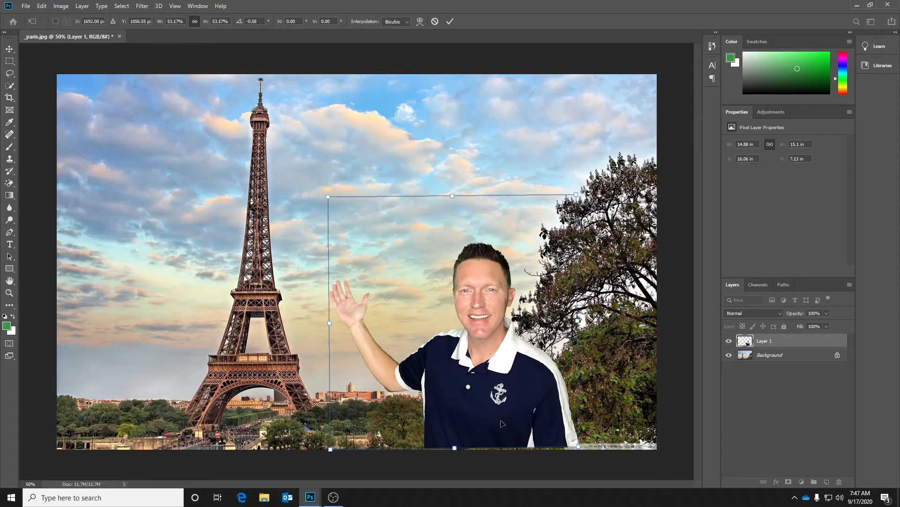
key(Return)
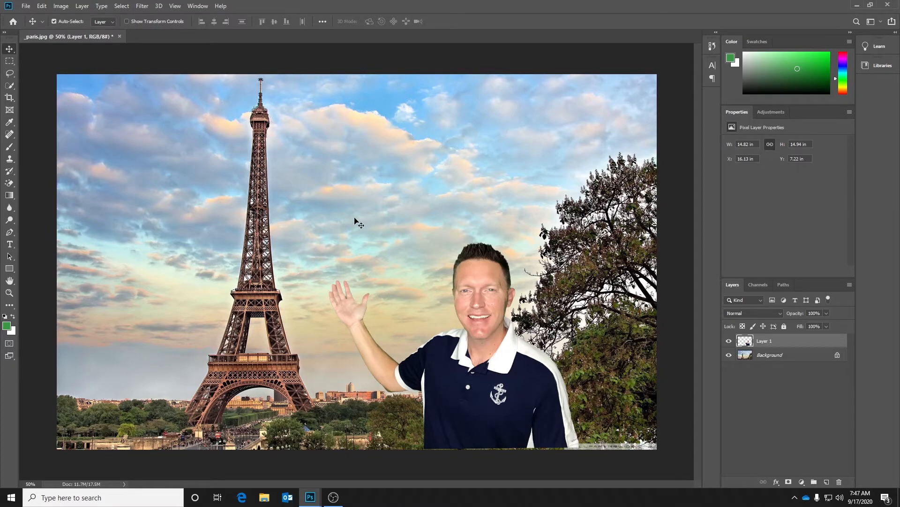
Rename the man's layer as person.
double_click(765, 341)
text(Ben)
key(Return)
Add a Brightness/Contrast adjustment clipped to the person layer, with brightness -26 and contrast 25.
click(774, 113)
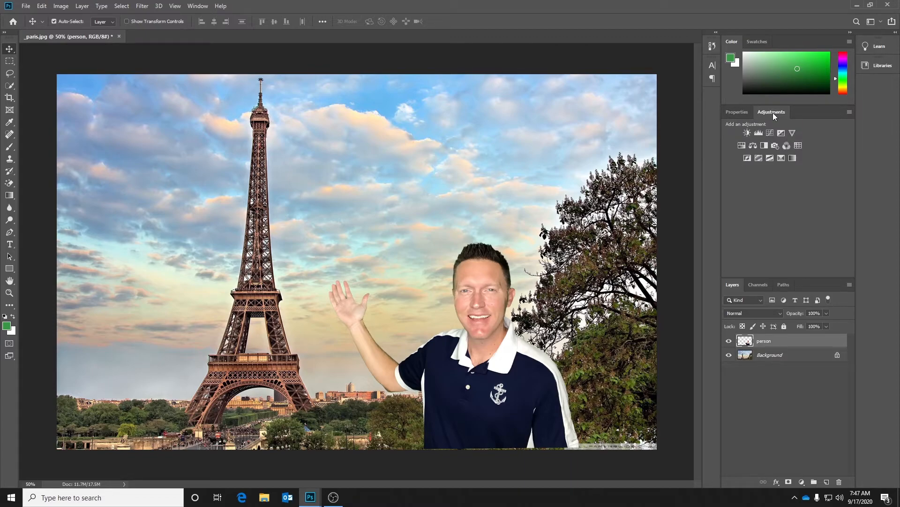
click(204, 8)
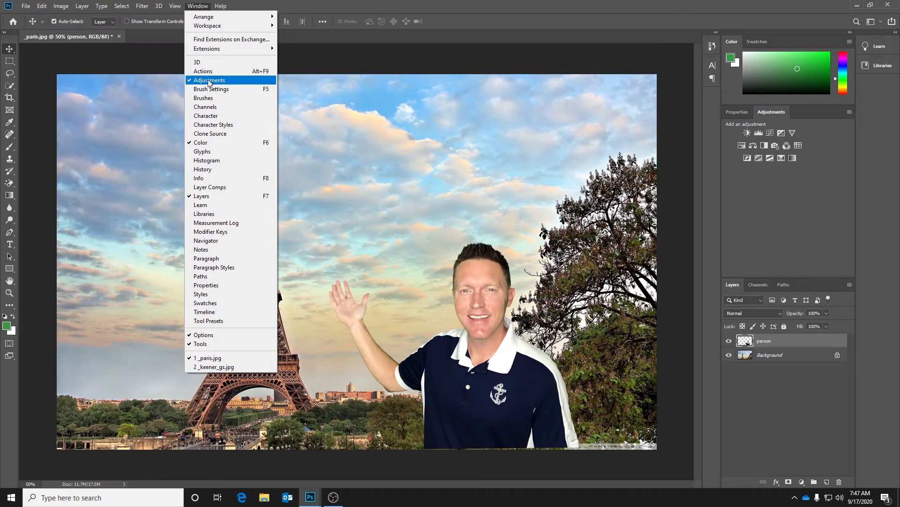
click(604, 3)
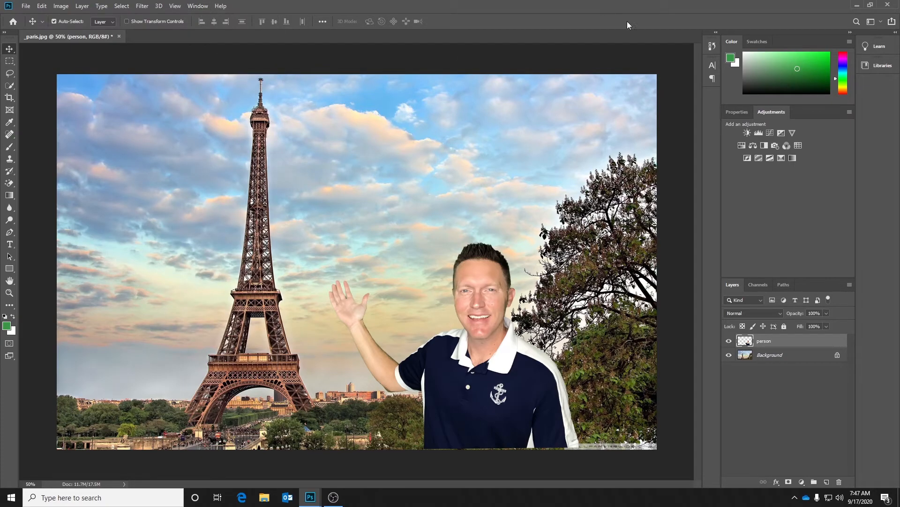
click(748, 133)
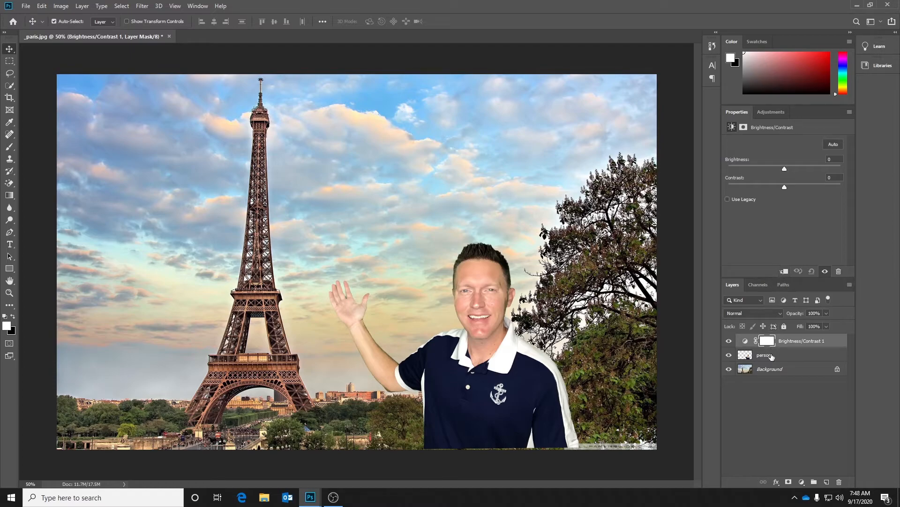
click(784, 271)
drag(783, 168, 776, 168)
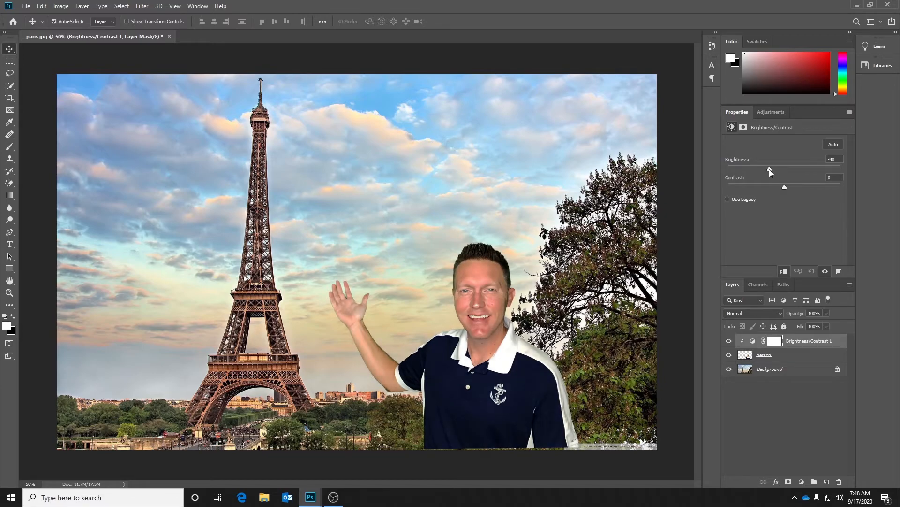
mouse_move(768, 169)
mouse_down()
mouse_move(794, 167)
mouse_move(776, 168)
mouse_up()
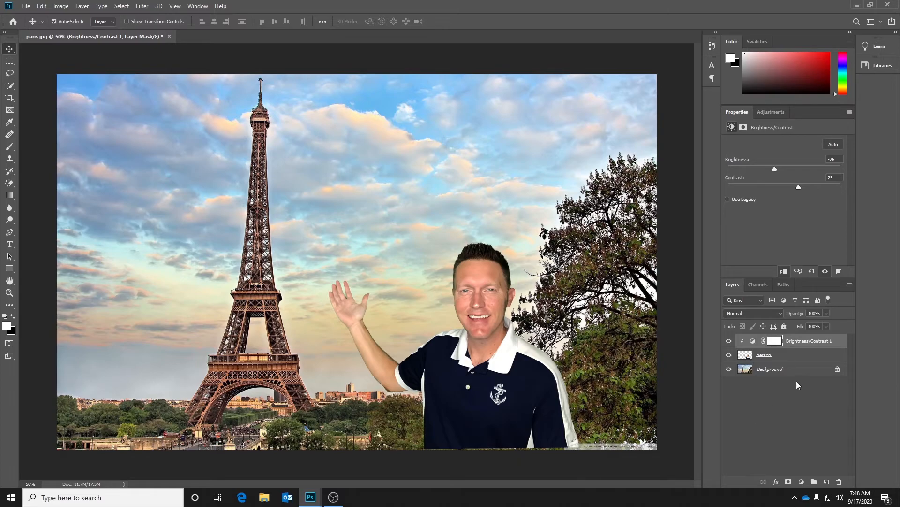
Move the man down slightly to a Y position of 7.5 in and apply Auto Tone to the person layer.
click(778, 358)
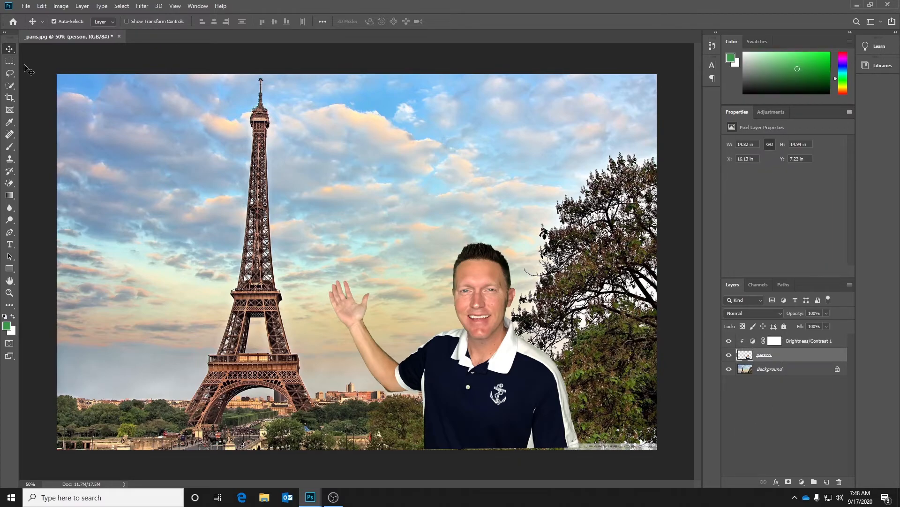
drag(479, 383, 479, 388)
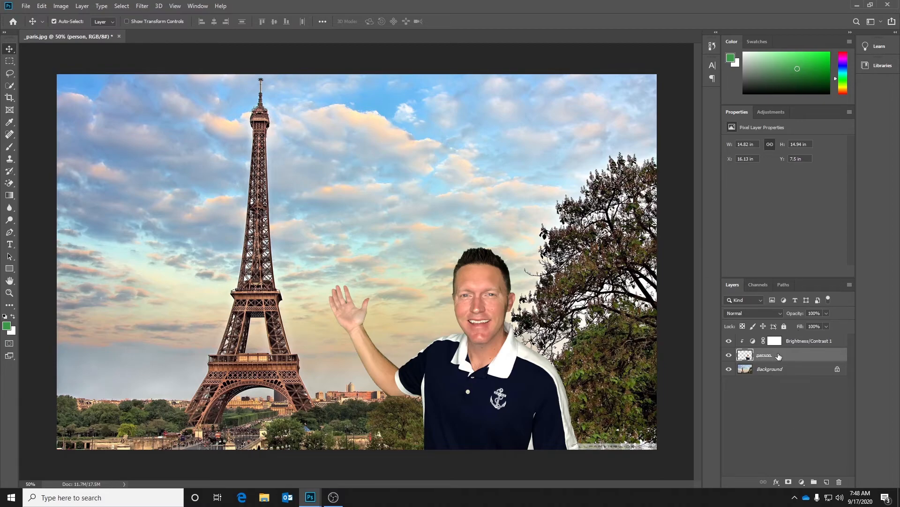
click(60, 6)
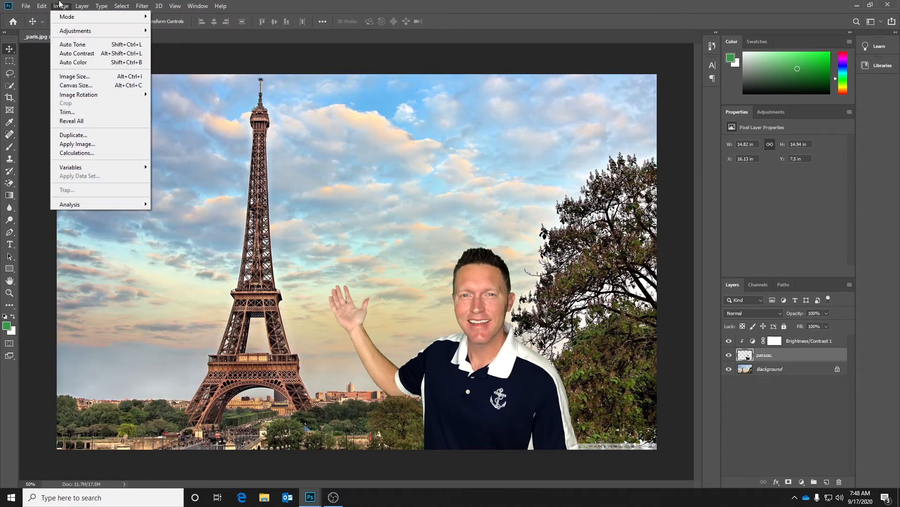
click(74, 46)
Try Auto Color on the person layer and undo it.
click(61, 5)
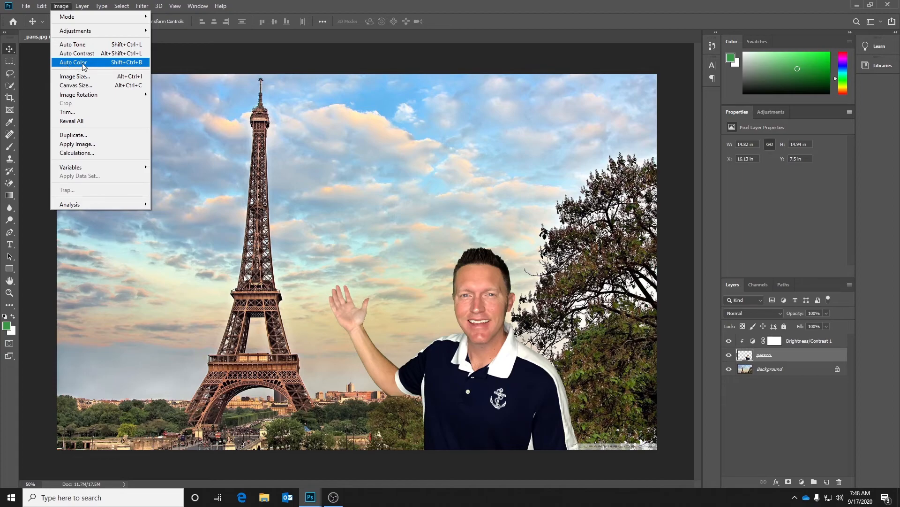
click(85, 65)
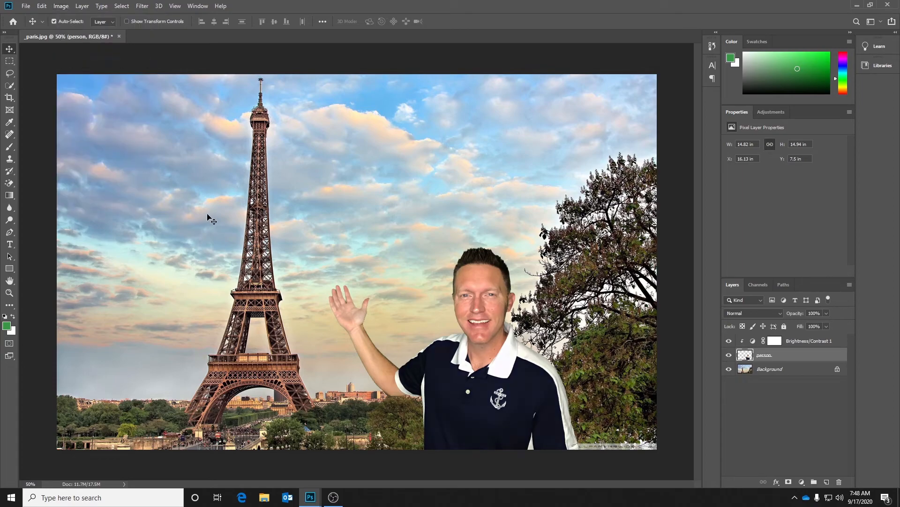
click(42, 5)
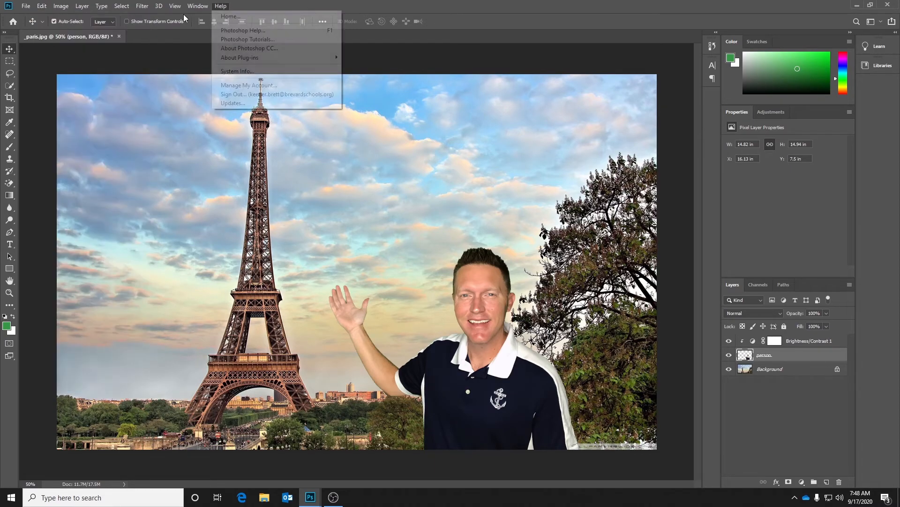
click(45, 16)
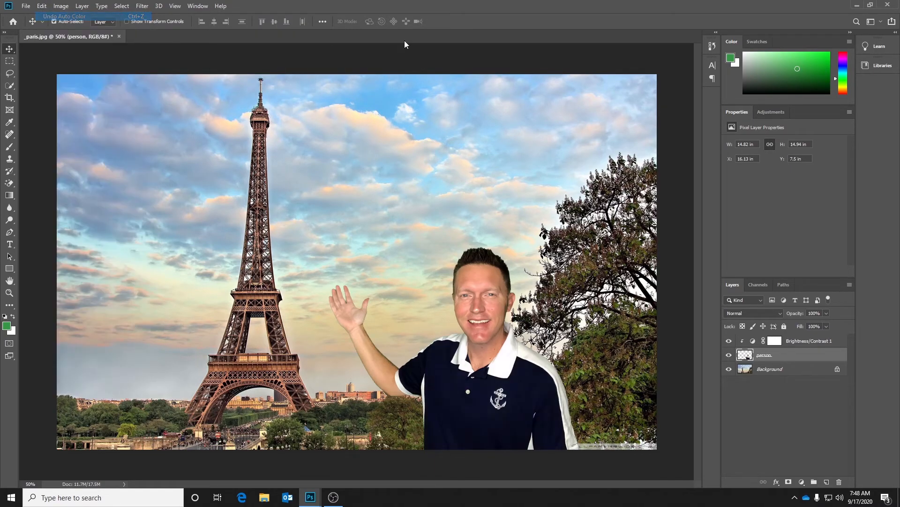